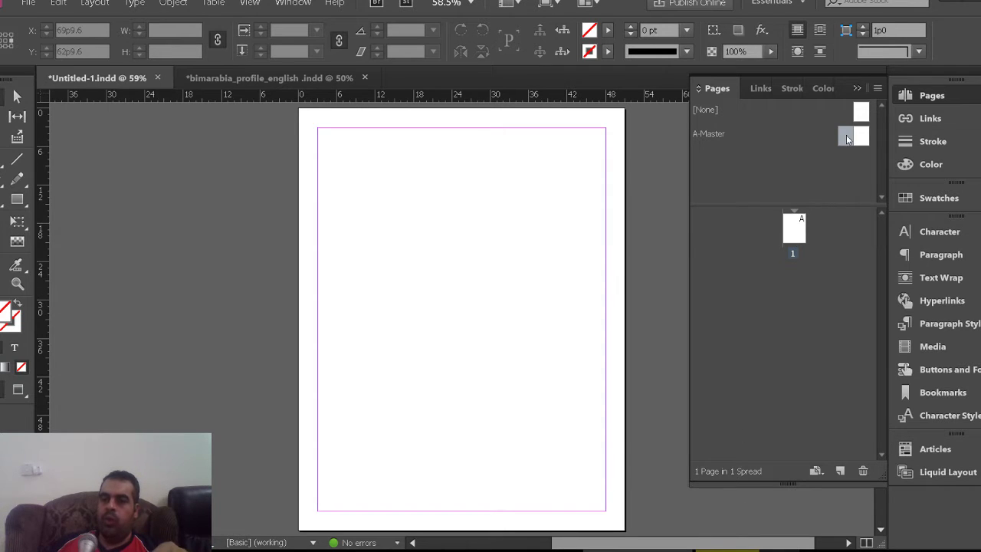
# Insert 11 new pages after page 1 based on A-Master.
pyautogui.rightClick(761, 352)
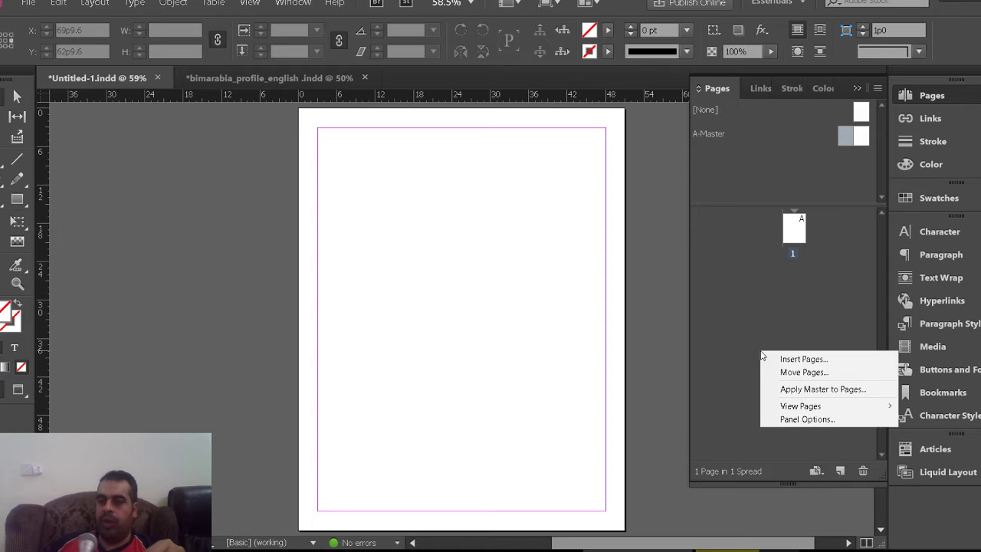
pyautogui.click(801, 359)
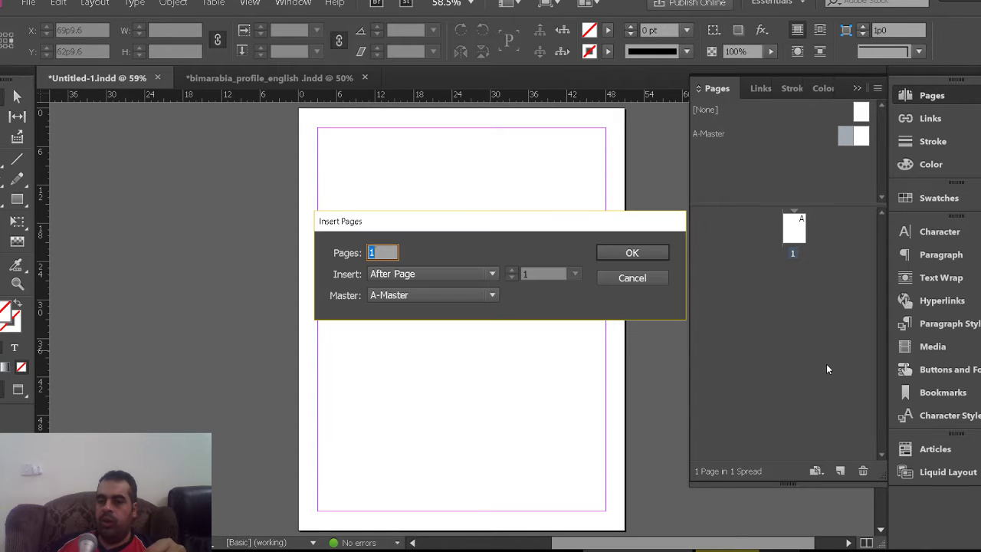
pyautogui.write('11')
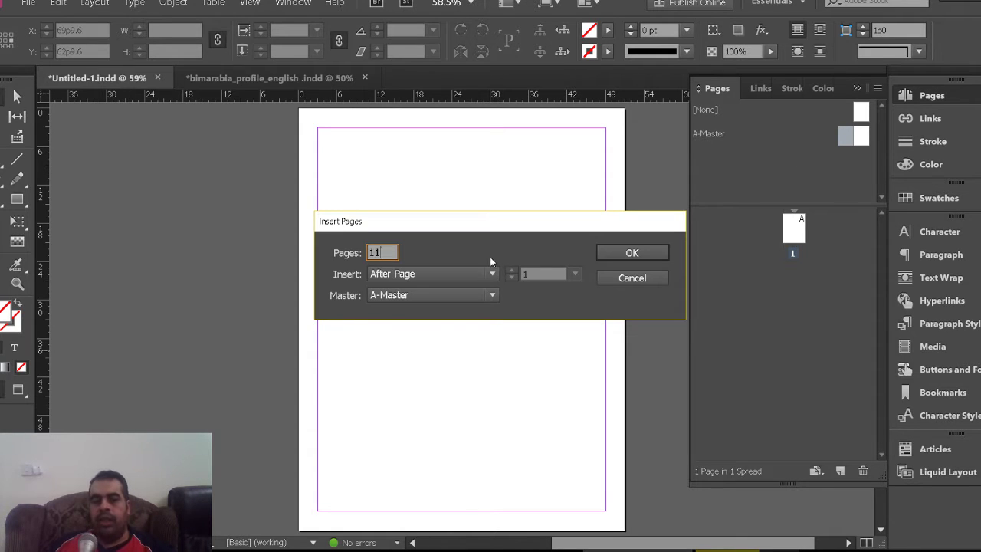
pyautogui.click(631, 253)
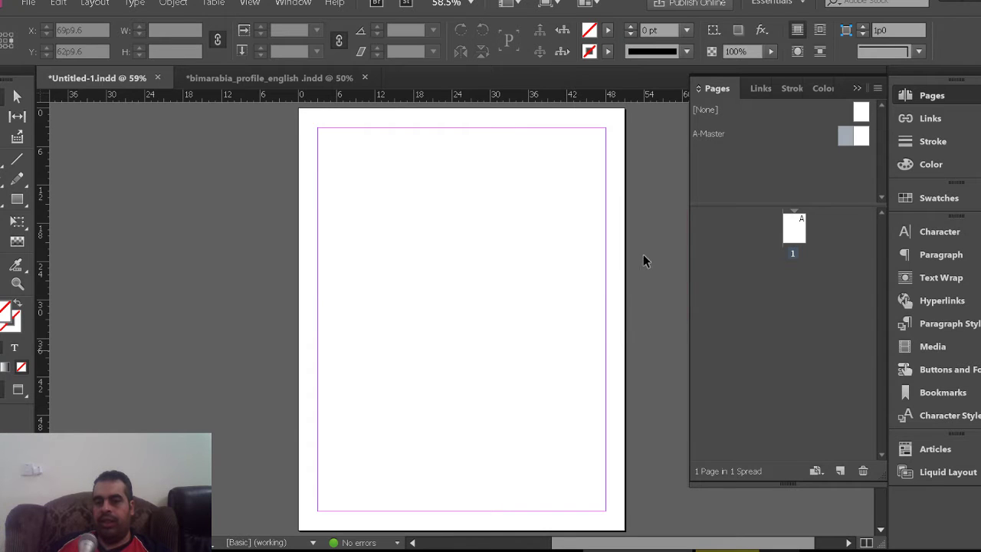
# Open the A-Master spread and draw a text frame about 25p0 by 2p5 in the left page's top margin.
pyautogui.click(844, 137)
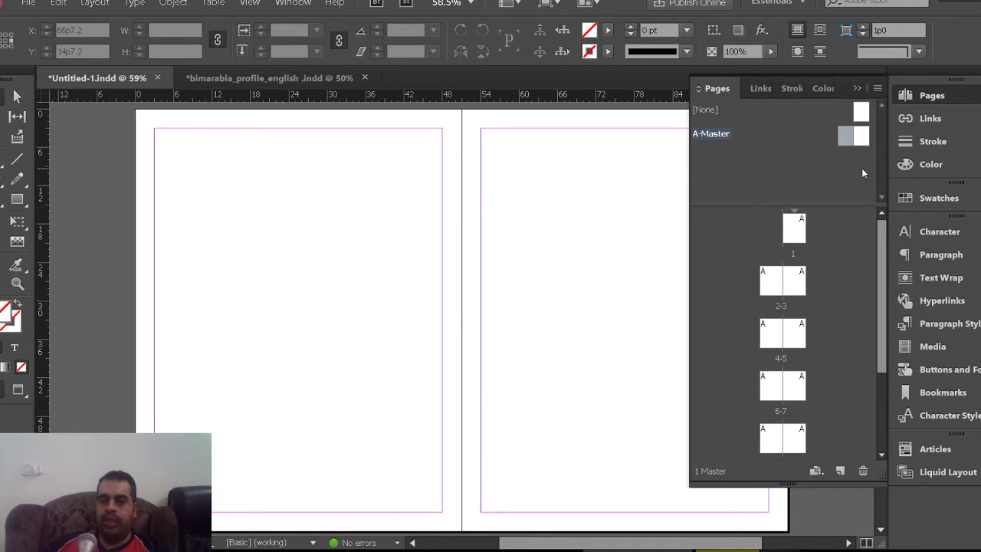
pyautogui.press('t')
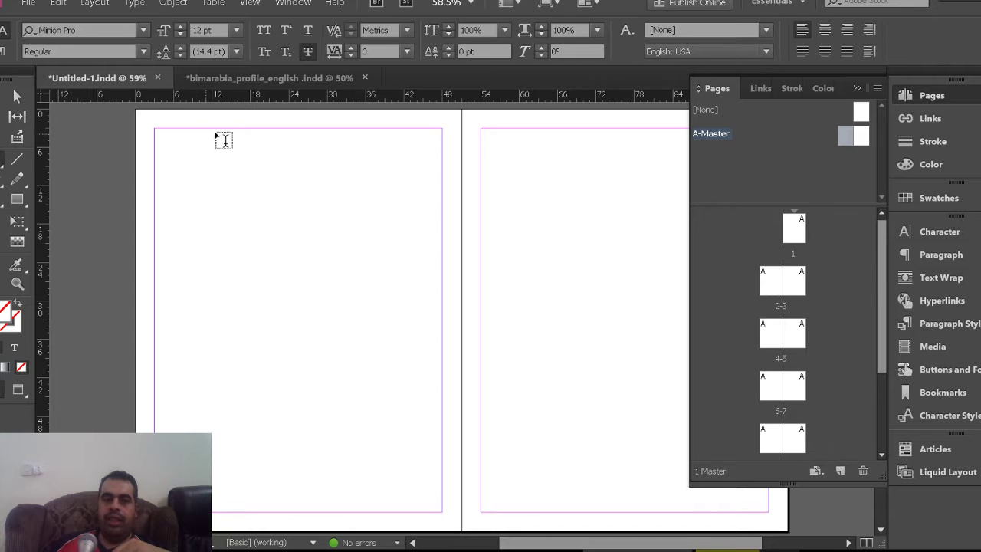
pyautogui.moveTo(222, 123); pyautogui.dragTo(380, 110)
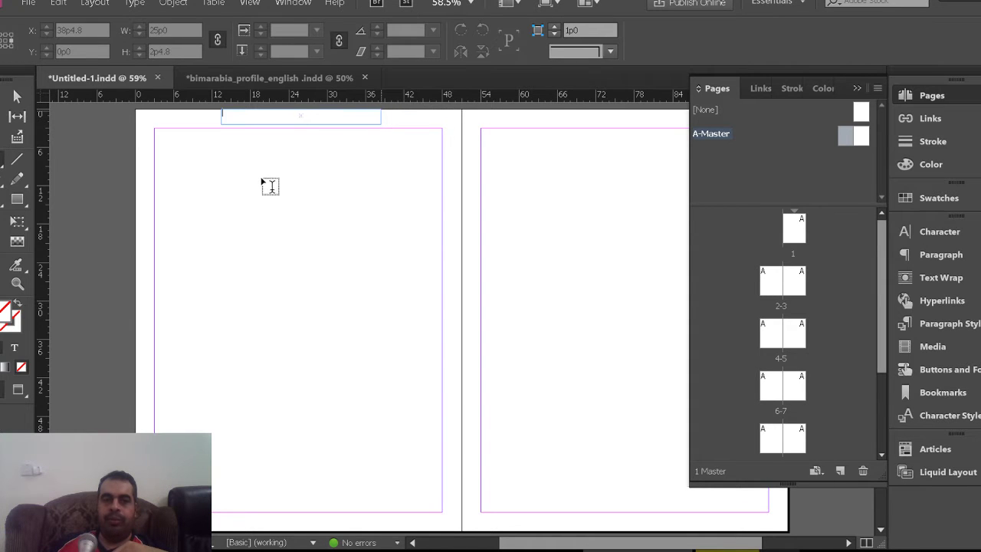
# Toggle the font list's favourites filter, mark AXtManal as a favourite font and remove Calibri from the favourites.
pyautogui.click(148, 30)
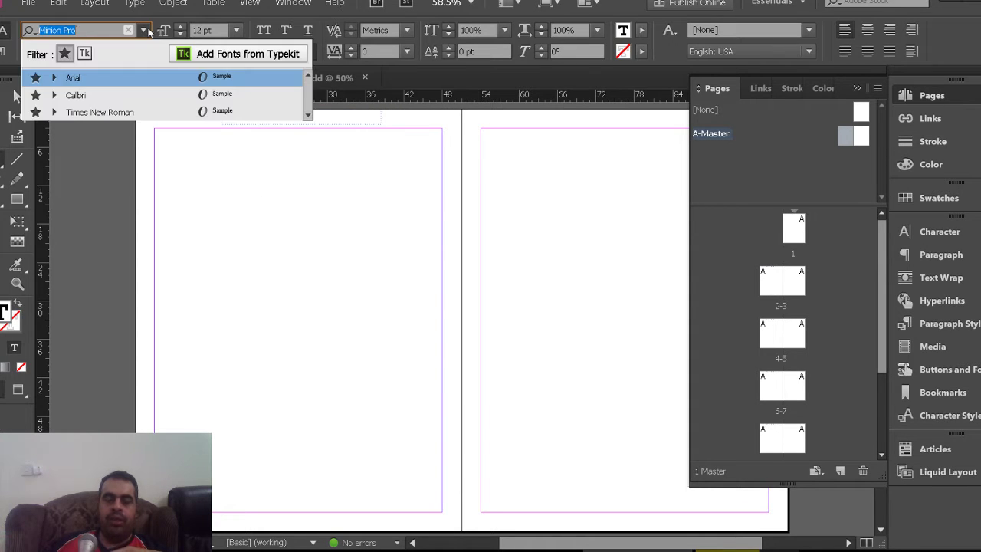
pyautogui.click(64, 53)
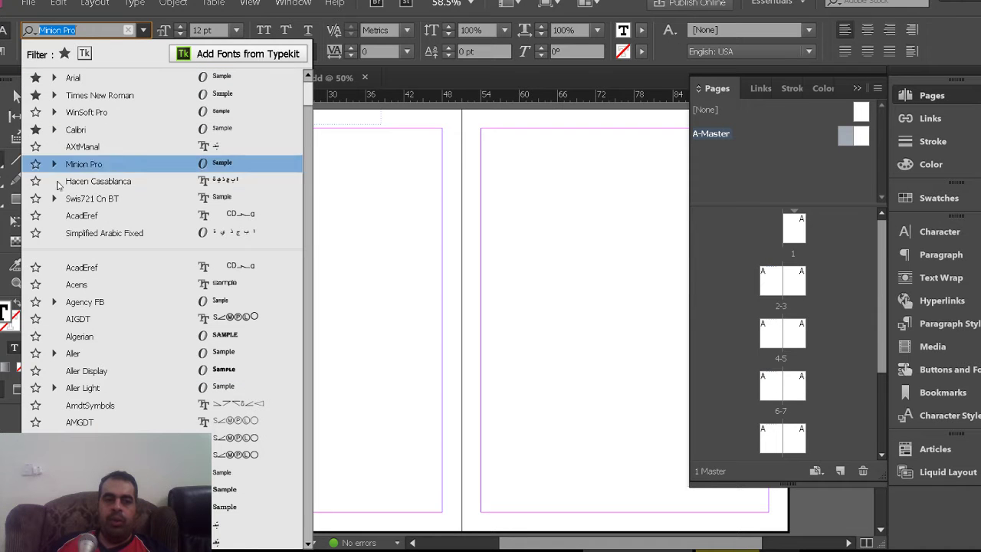
pyautogui.click(64, 54)
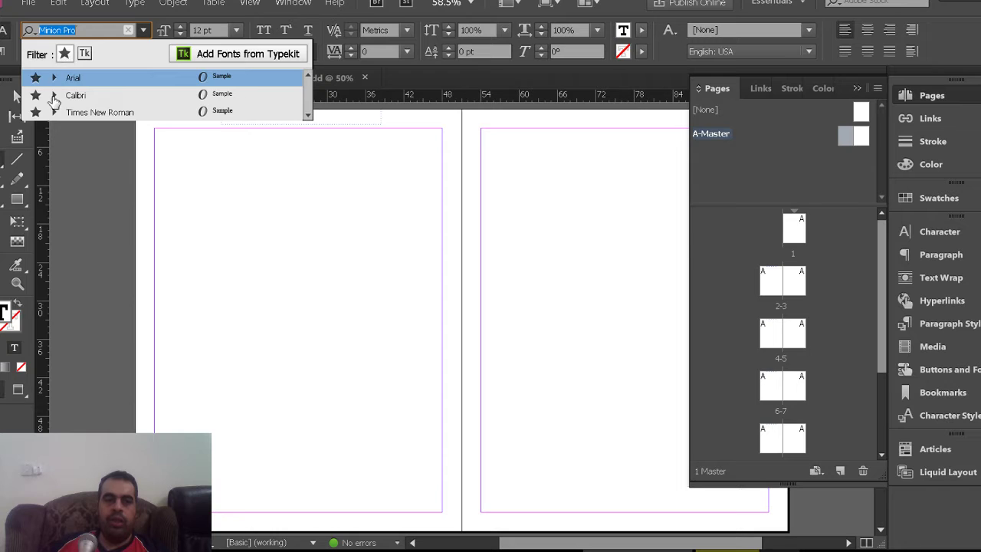
pyautogui.click(62, 52)
pyautogui.click(36, 112)
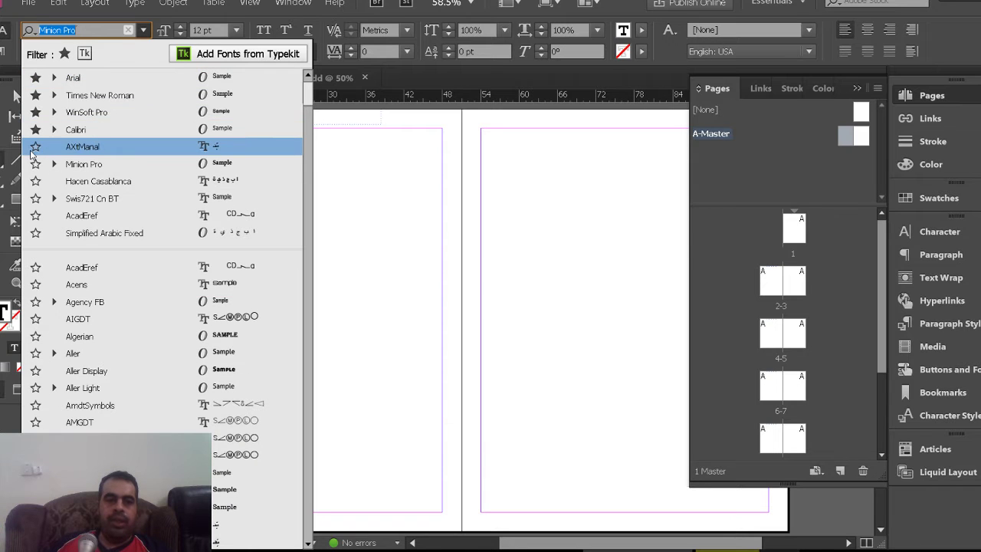
pyautogui.click(35, 146)
pyautogui.click(36, 131)
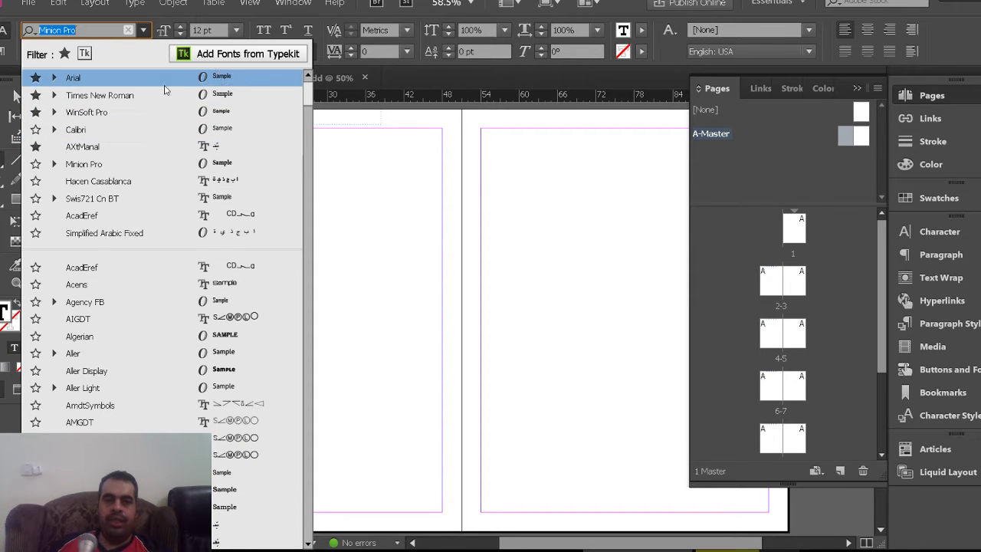
# Set the font to Arial, enter "asd as d asd a sd as d" in the master's header frame and select the frame.
pyautogui.click(233, 55)
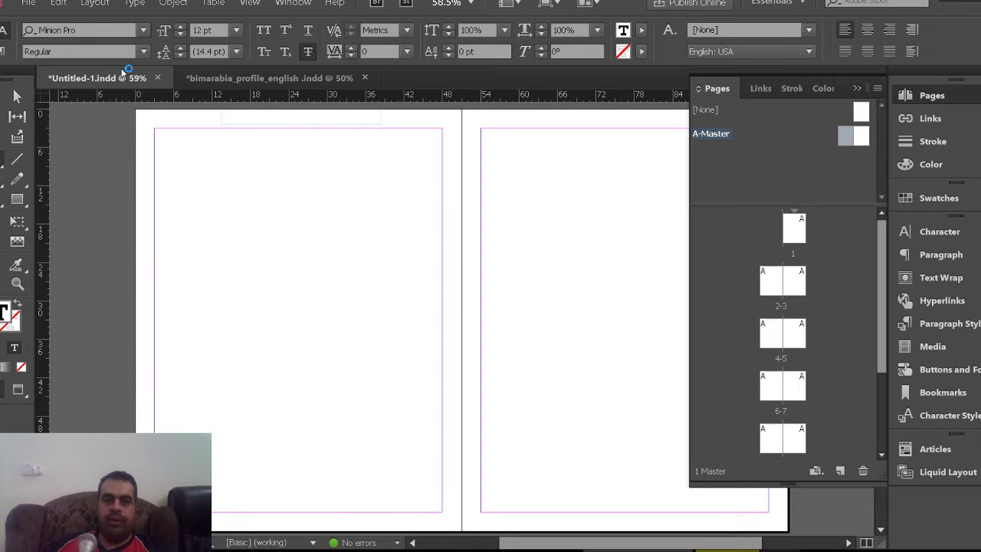
pyautogui.click(142, 31)
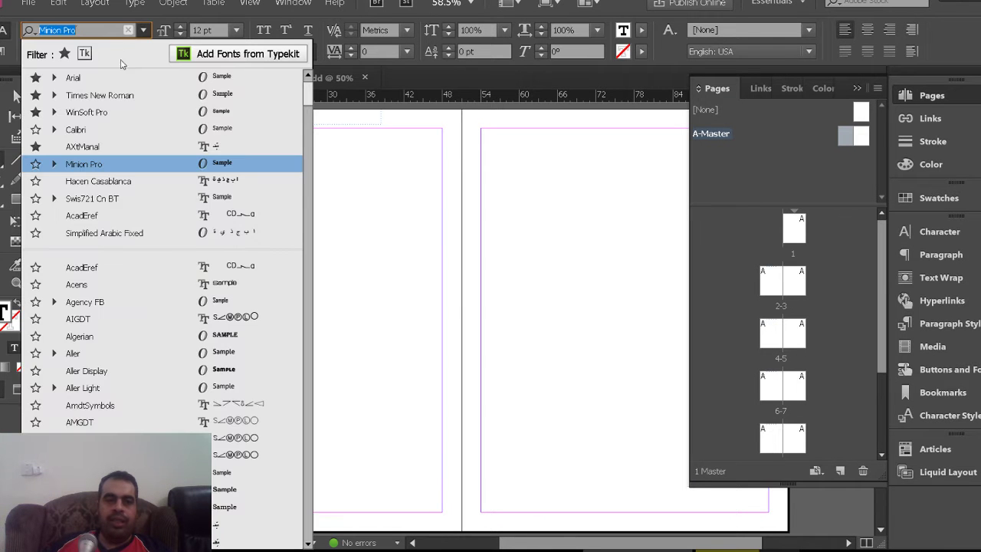
pyautogui.click(99, 77)
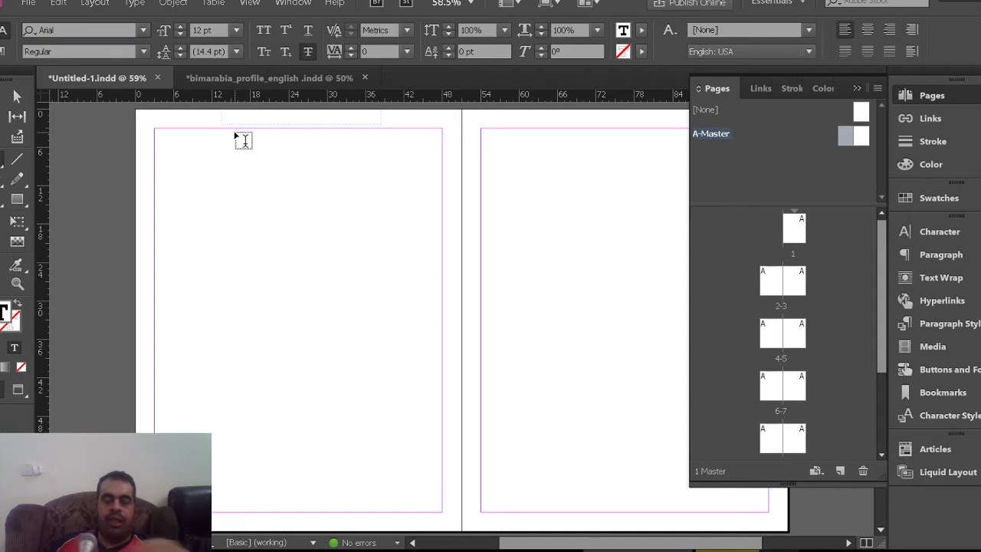
pyautogui.write('aso as o aso a so.so o')
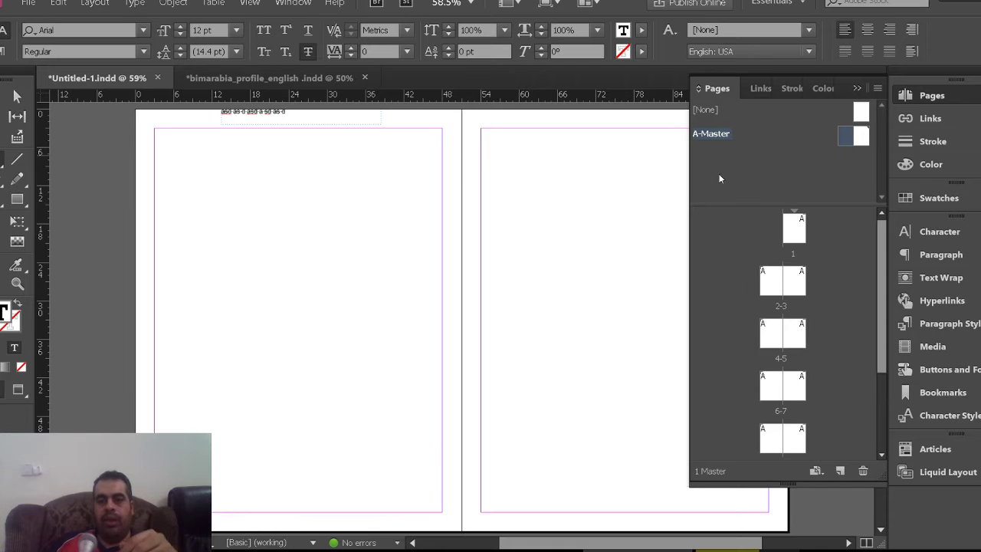
pyautogui.press('Escape')
pyautogui.click(304, 117)
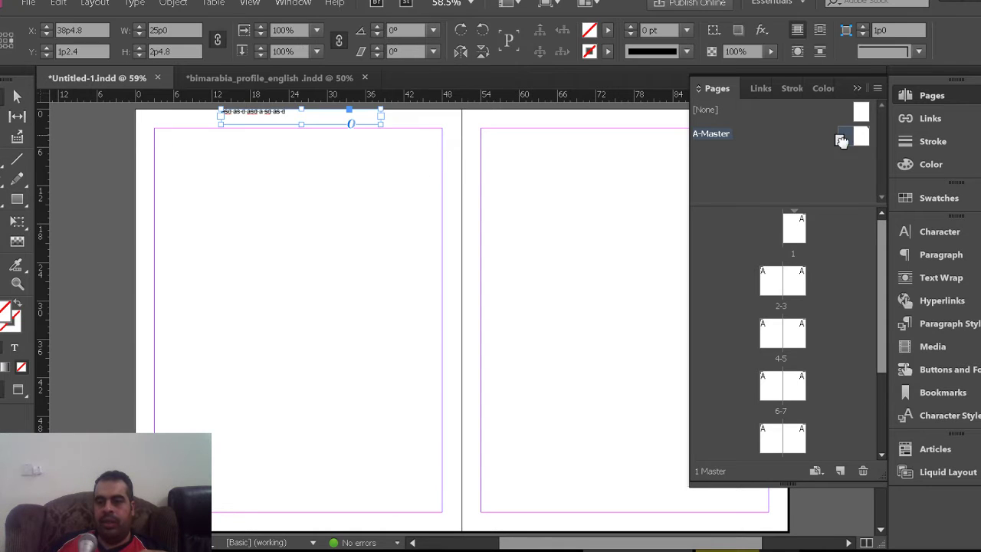
# Apply the left A-Master page to page 4 and move the header text frame down to Y 2p9.6.
pyautogui.click(843, 138)
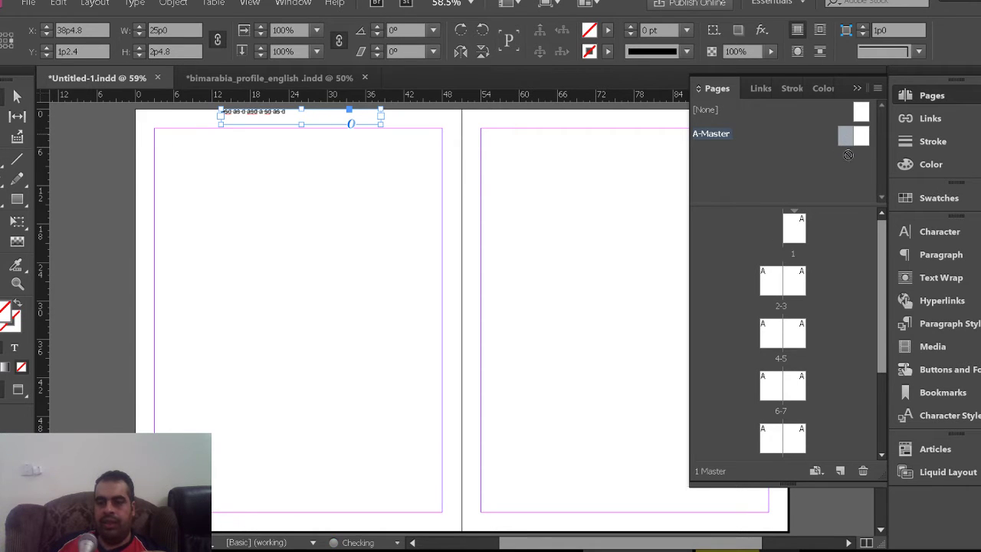
pyautogui.moveTo(848, 155); pyautogui.dragTo(772, 329)
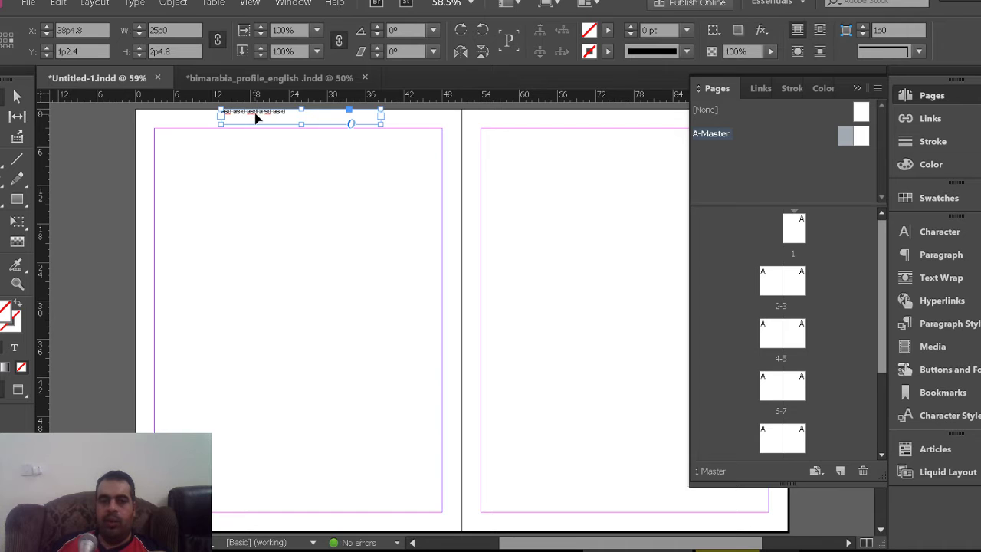
pyautogui.moveTo(258, 113); pyautogui.dragTo(257, 123)
pyautogui.click(771, 302)
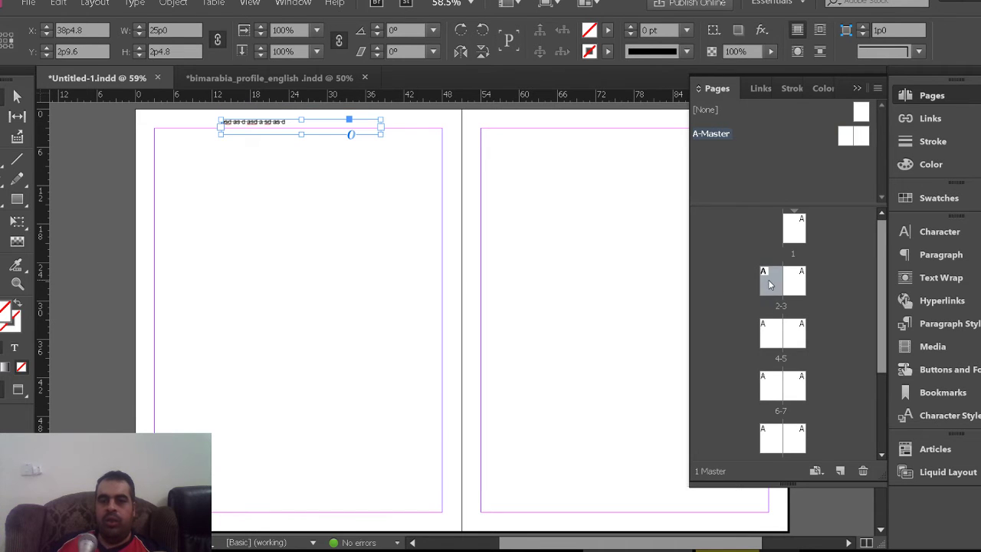
pyautogui.click(763, 345)
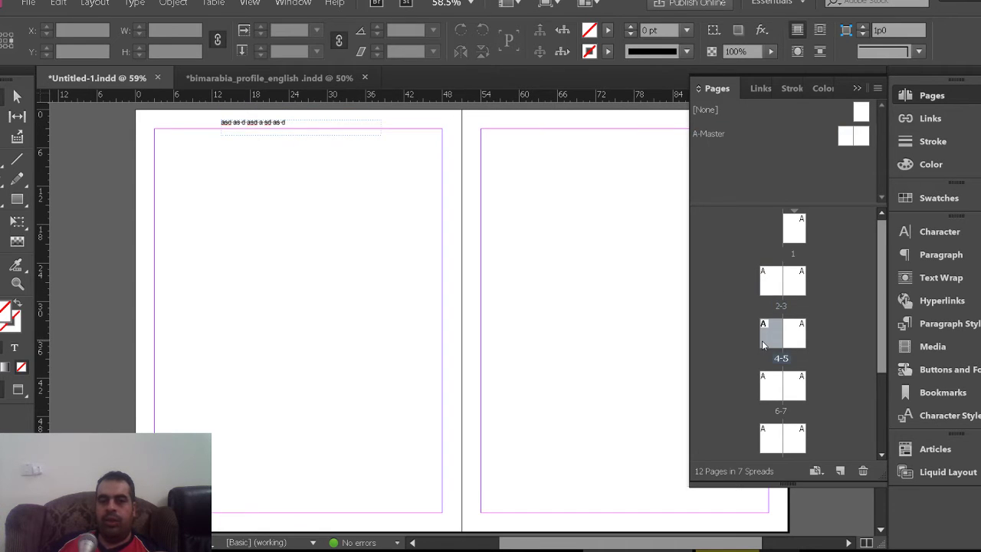
pyautogui.click(770, 389)
pyautogui.keyDown('shift'); pyautogui.click(793, 293); pyautogui.keyUp('shift')
pyautogui.rightClick(793, 294)
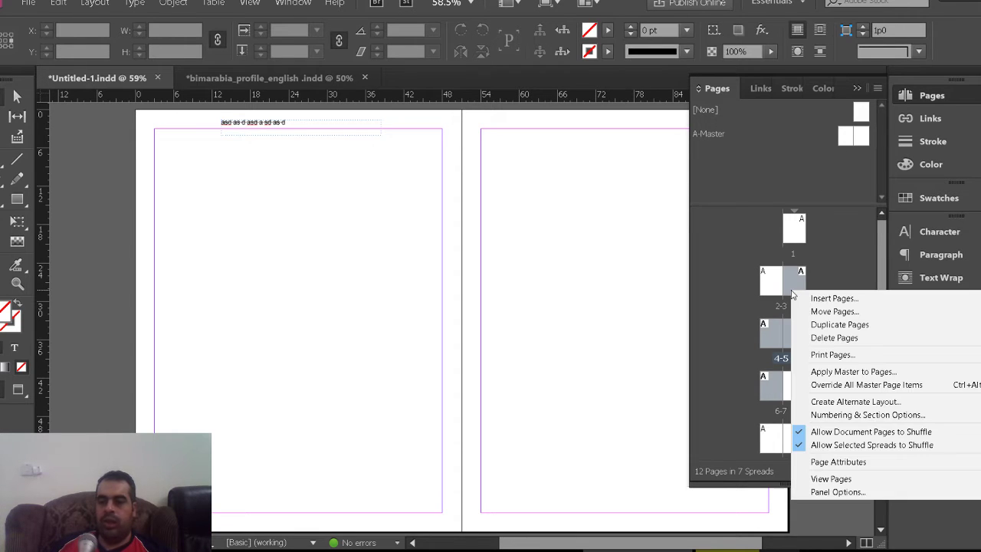
pyautogui.click(901, 372)
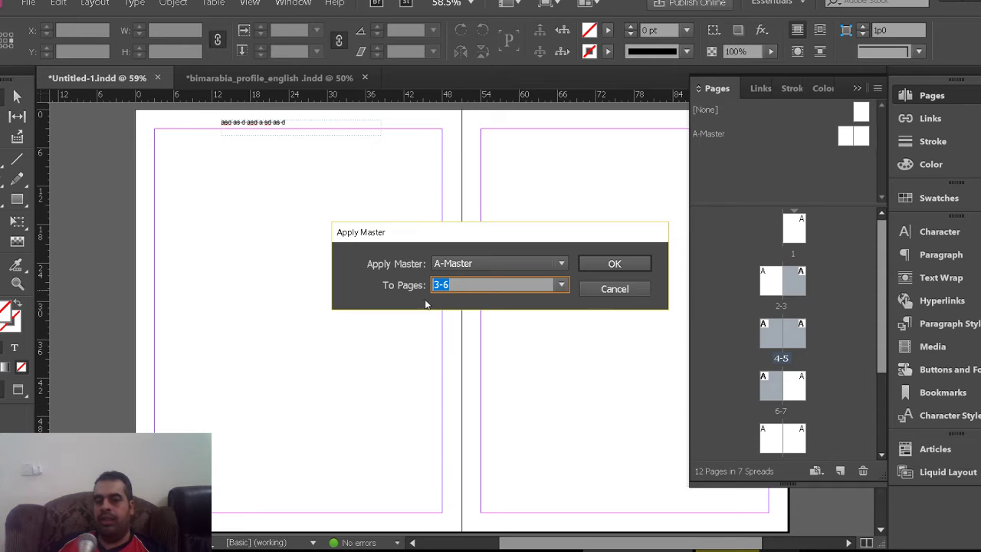
pyautogui.click(629, 297)
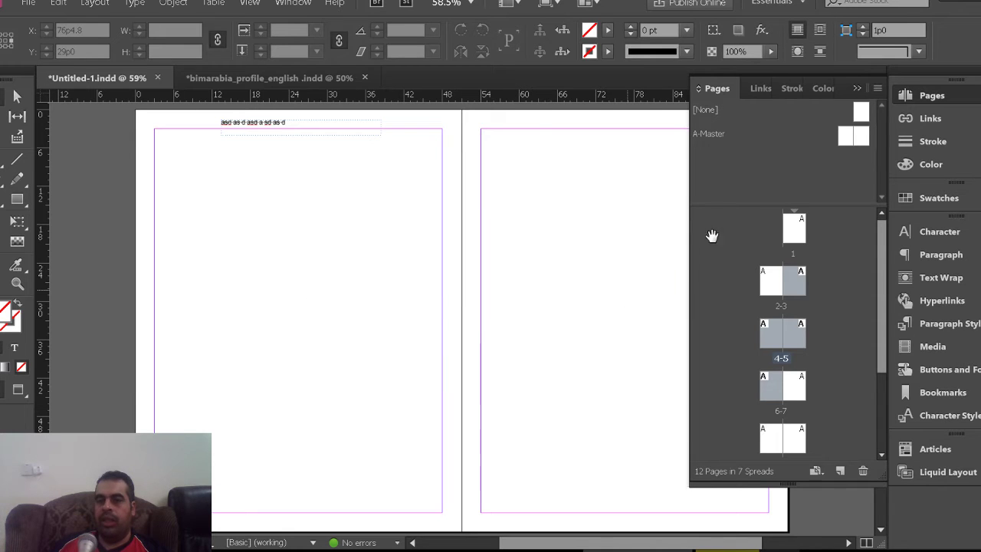
# Create a new two-page Letter master with prefix B and name Master, based on A-Master.
pyautogui.rightClick(848, 130)
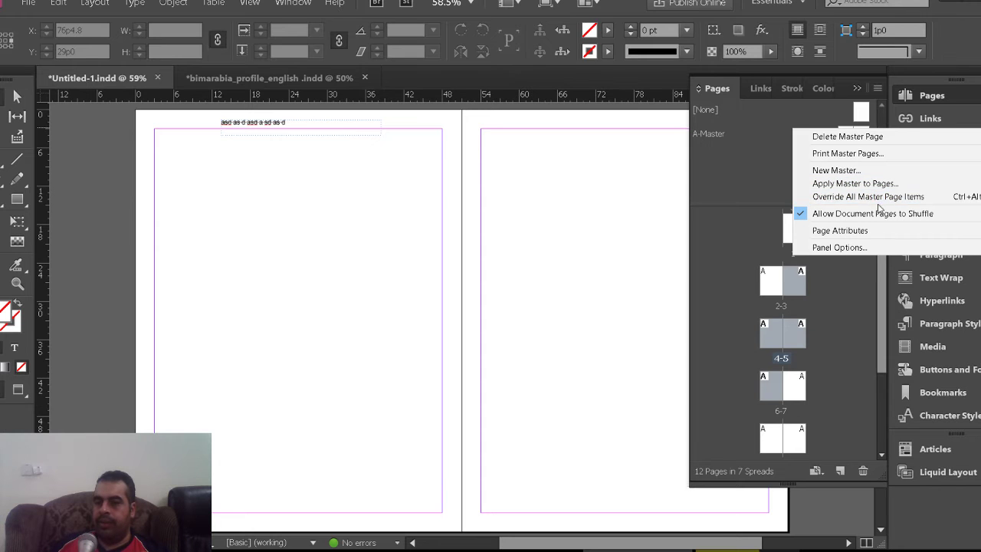
pyautogui.click(761, 176)
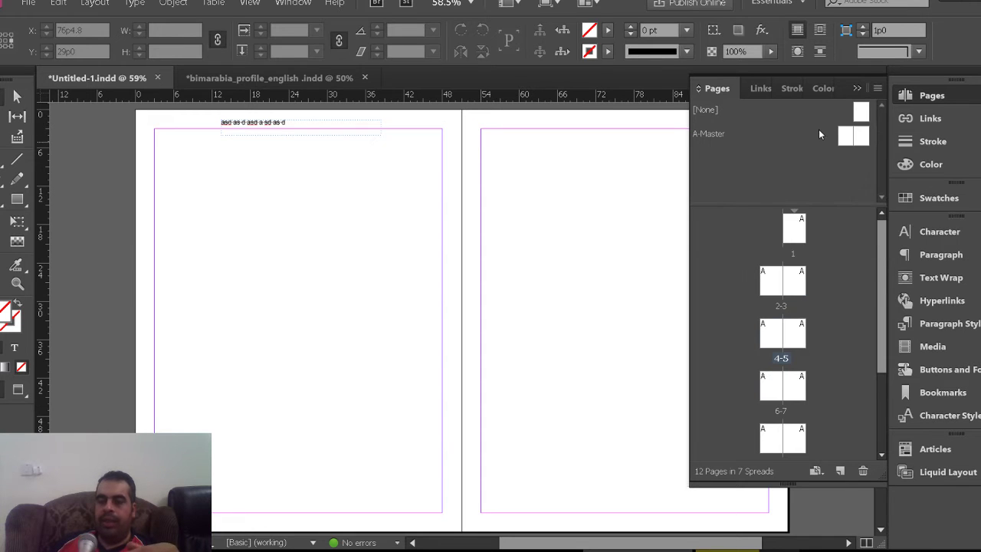
pyautogui.rightClick(842, 138)
pyautogui.click(842, 139)
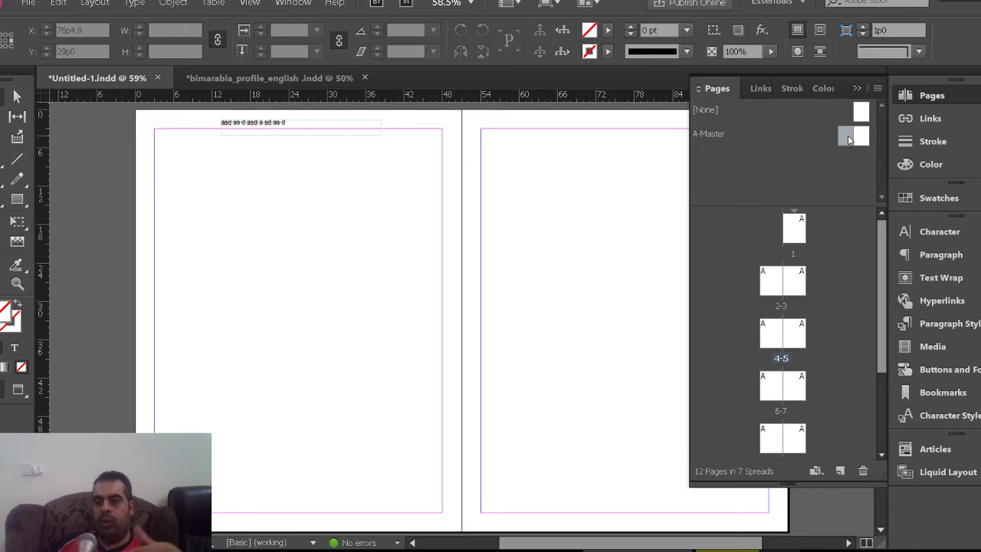
pyautogui.rightClick(842, 140)
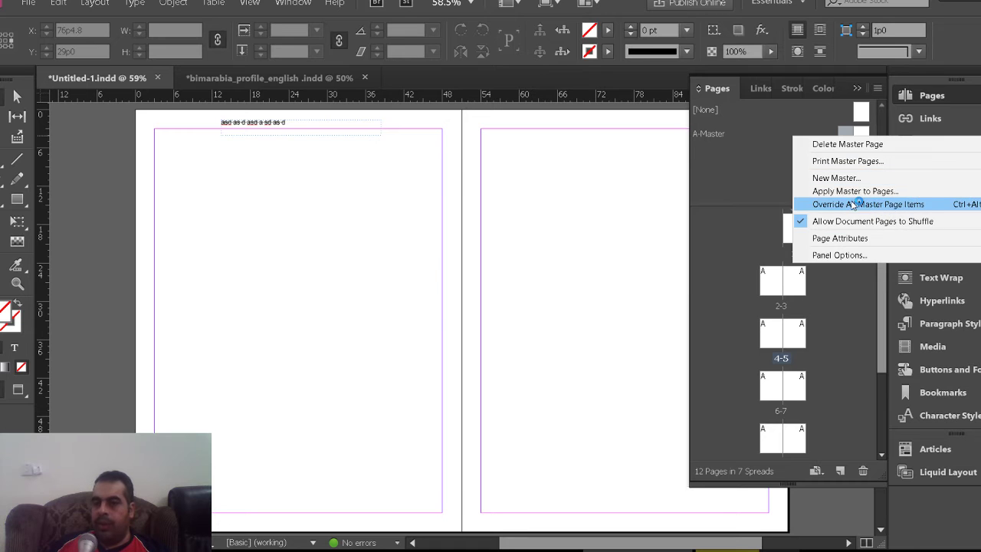
pyautogui.click(837, 178)
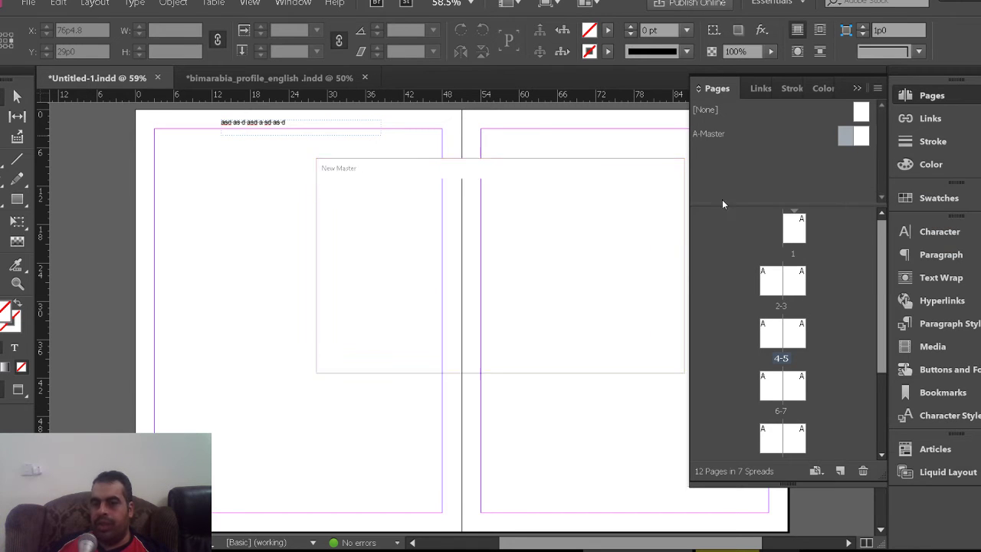
pyautogui.click(517, 237)
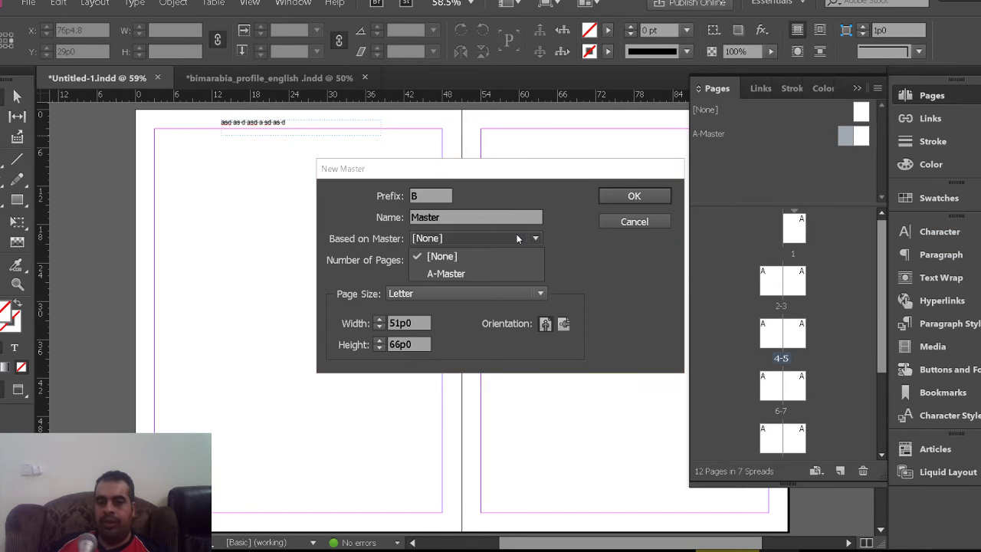
pyautogui.click(481, 274)
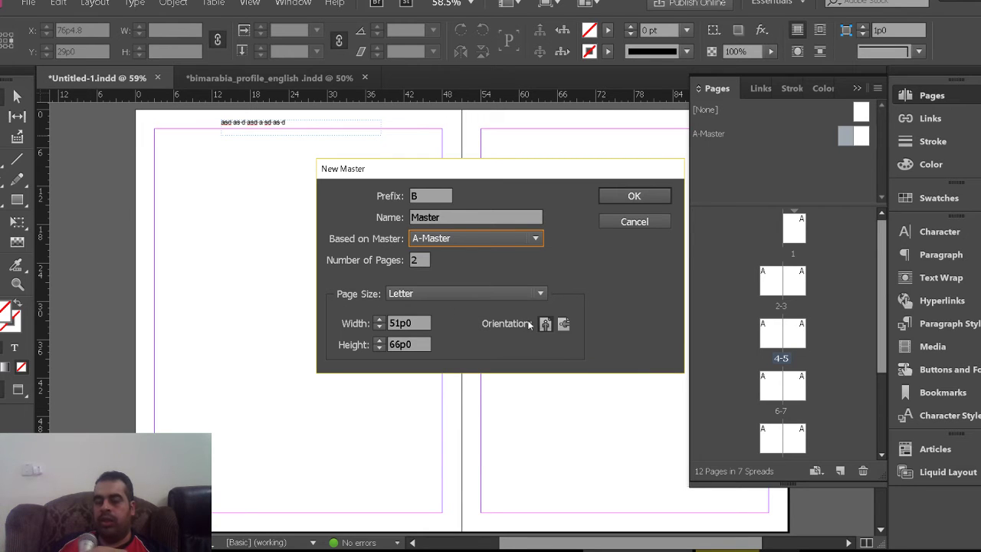
pyautogui.click(652, 195)
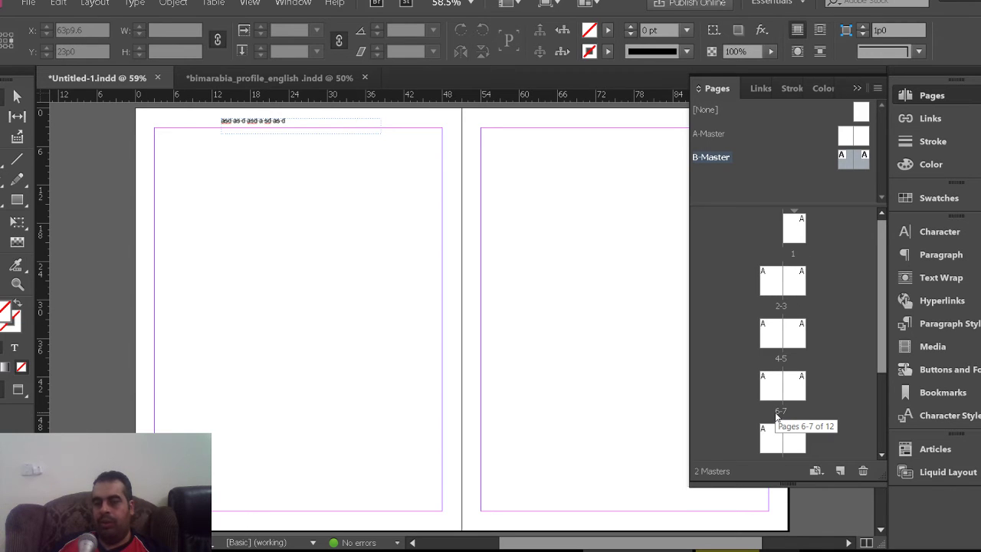
# Add a text frame about 6p7 by 3p2 near the bottom of B-Master's left page and insert a Current Page Number marker in it.
pyautogui.scroll(-2, 501, 353)
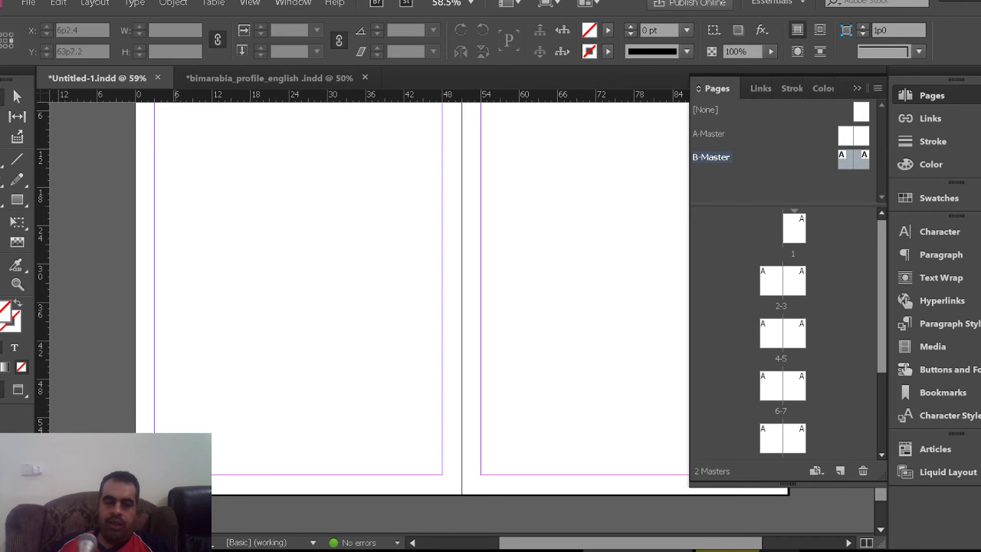
pyautogui.click(2, 159)
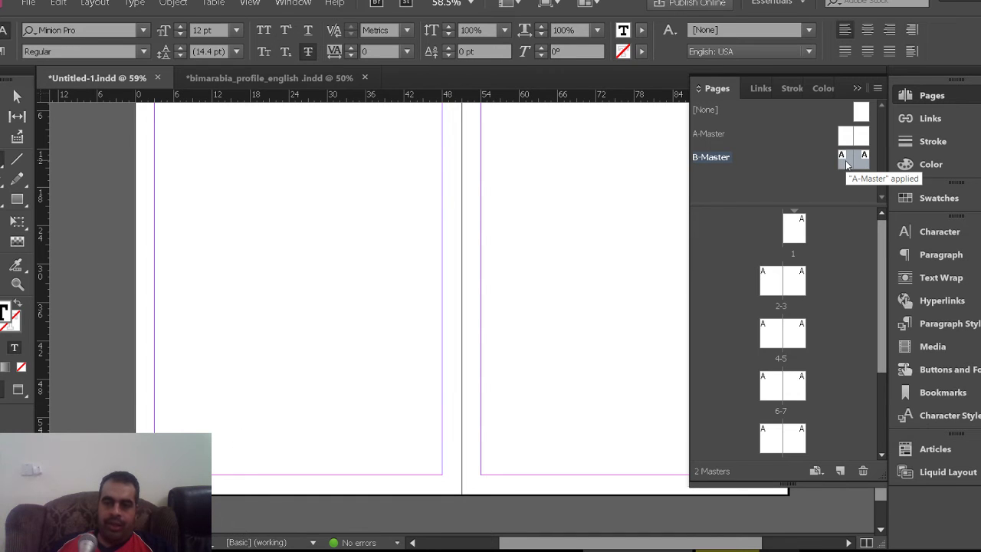
pyautogui.click(136, 5)
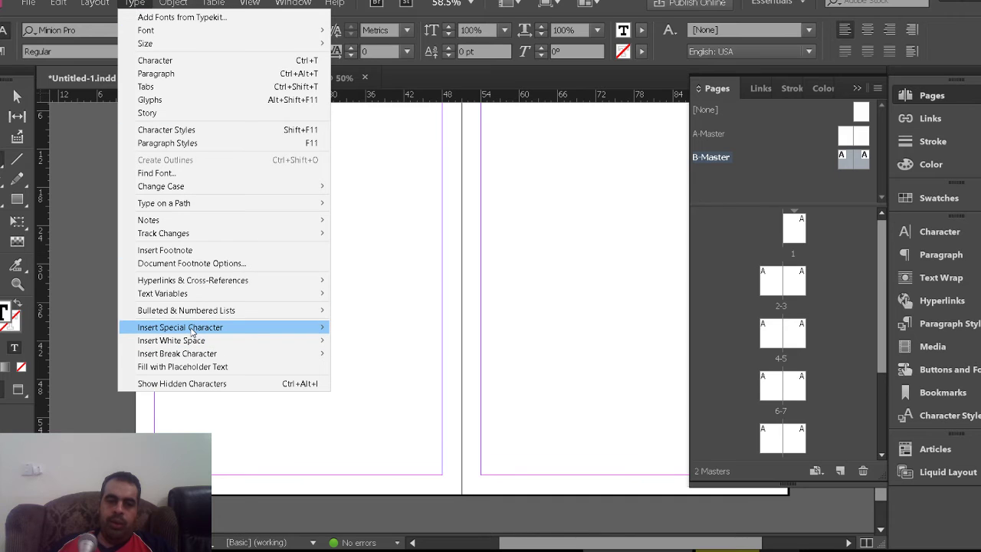
pyautogui.moveTo(192, 330)
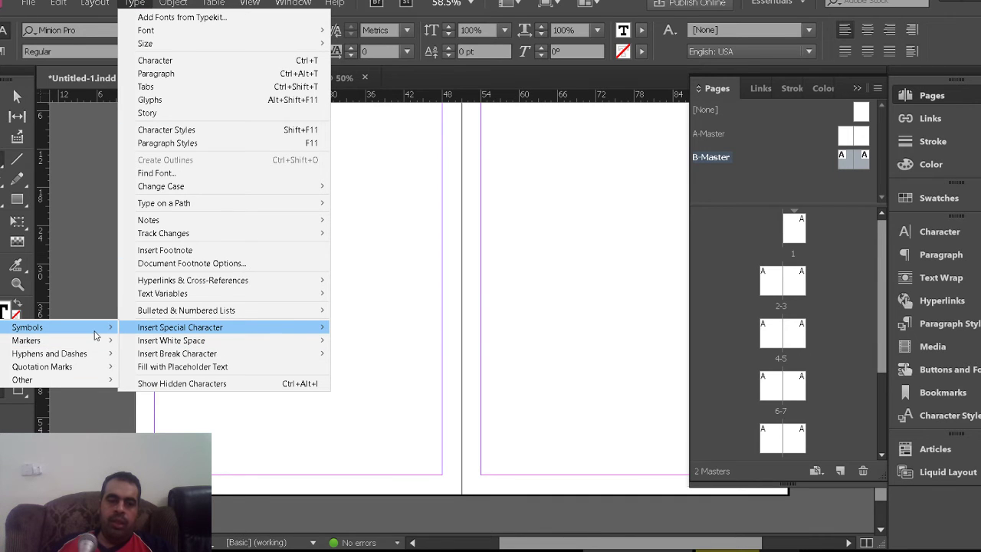
pyautogui.moveTo(92, 340)
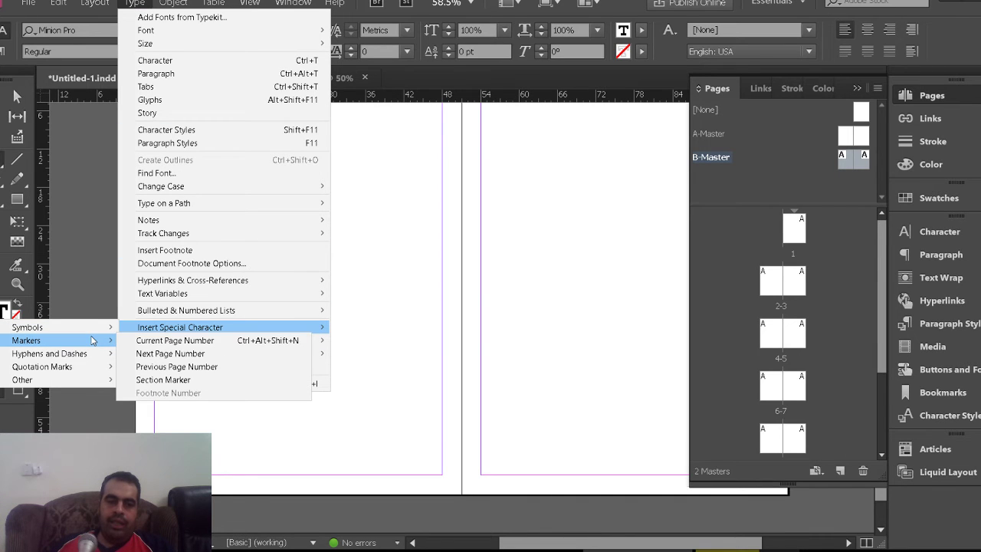
pyautogui.click(198, 341)
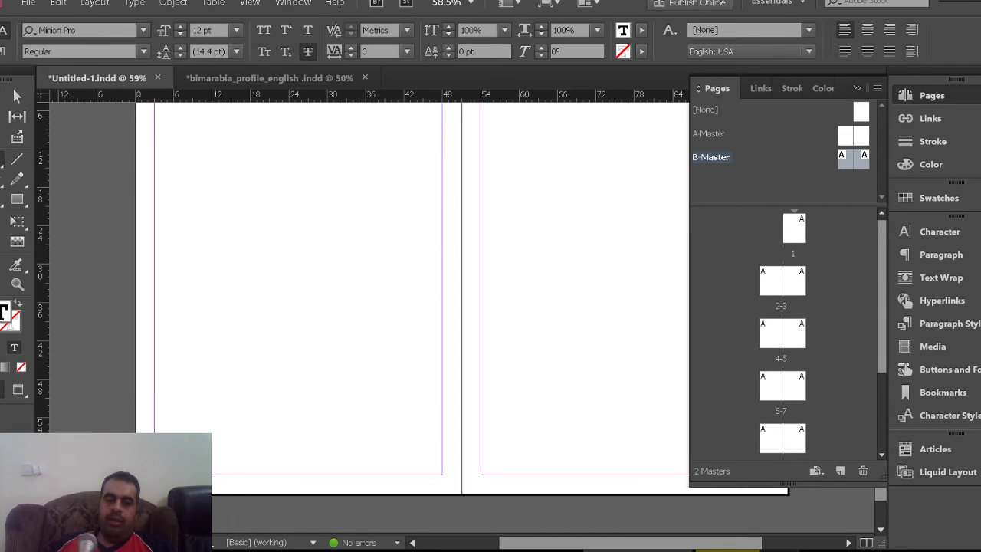
pyautogui.press('Escape')
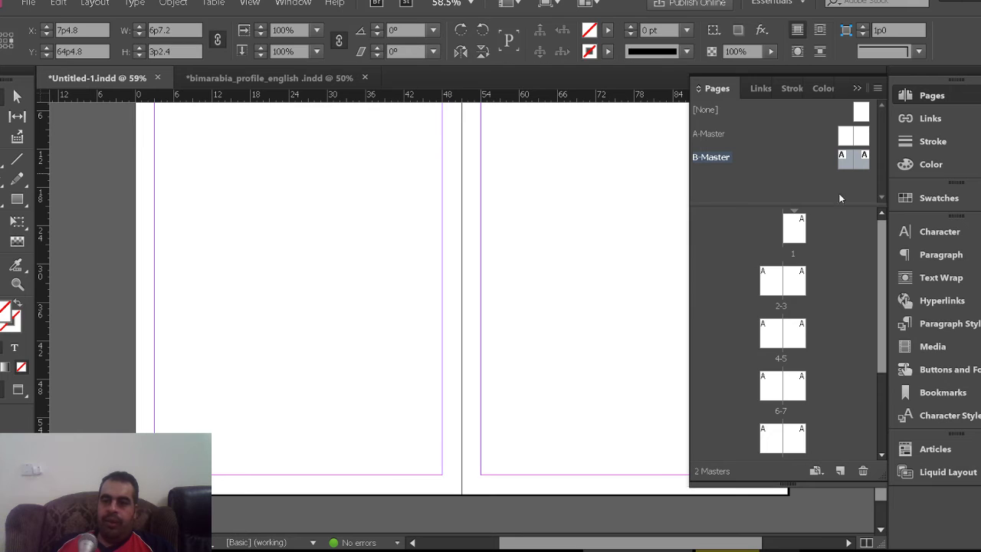
# Apply the left B-Master page to page 6.
pyautogui.scroll(-3, 804, 299)
pyautogui.click(763, 227)
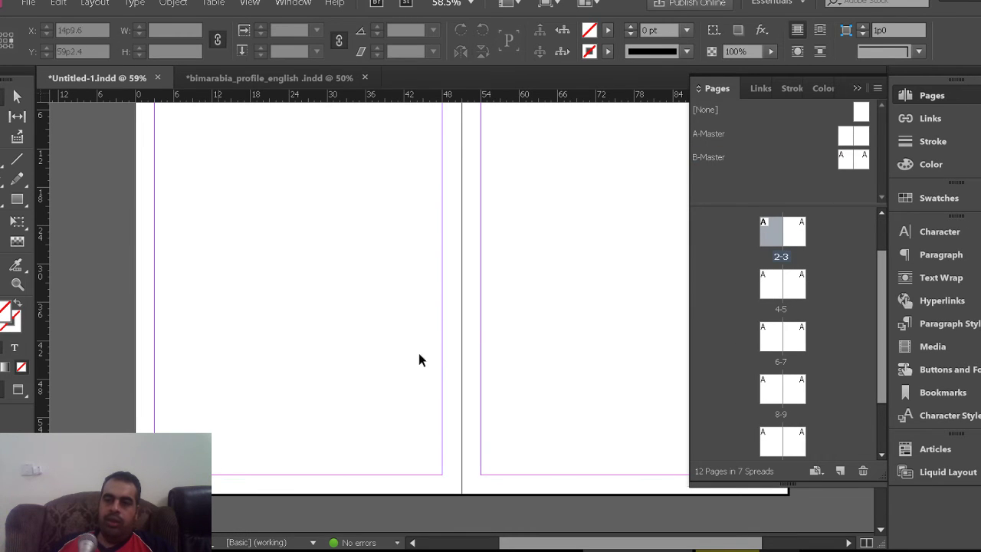
pyautogui.moveTo(841, 159); pyautogui.dragTo(769, 343)
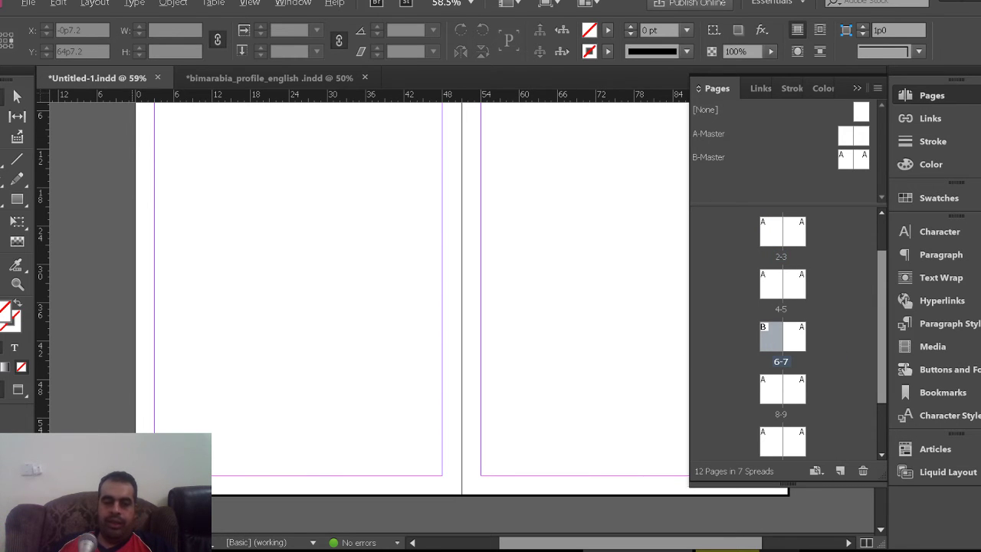
# Examine the 6-7 spread and its neighbours for the header and page number coming from their masters.
pyautogui.hotkey('ctrl', '=')
pyautogui.hotkey('ctrl', '-')
pyautogui.hotkey('ctrl', '-')
pyautogui.hotkey('ctrl', '-')
pyautogui.hotkey('ctrl', '-')
pyautogui.hotkey('ctrl', '-')
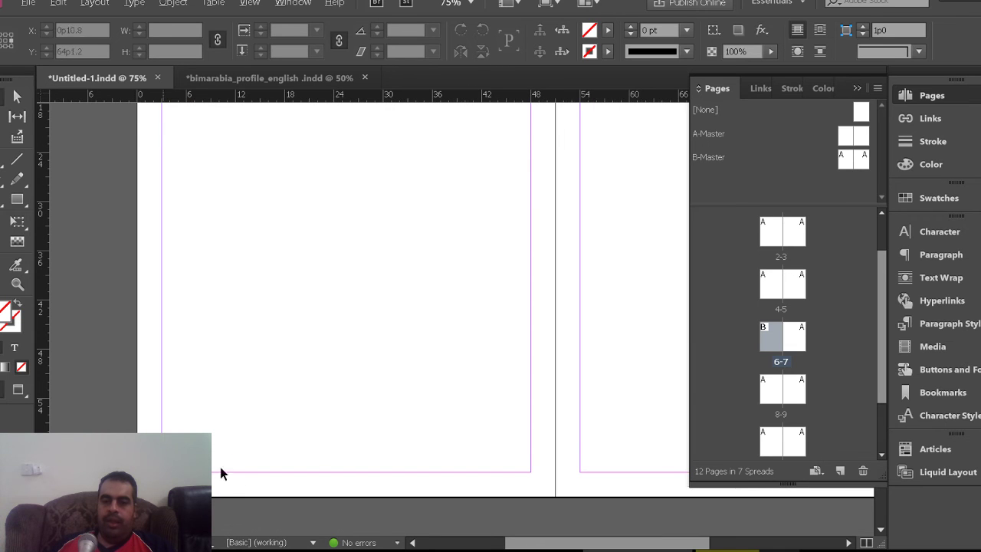
pyautogui.hotkey('ctrl', '-')
pyautogui.hotkey('ctrl', '-')
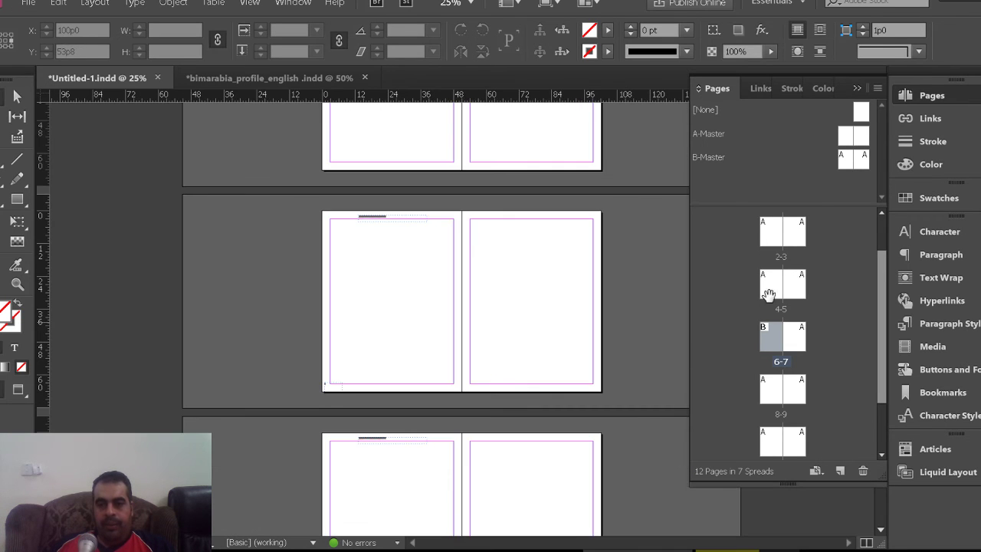
pyautogui.hotkey('ctrl', '=')
pyautogui.hotkey('ctrl', '=')
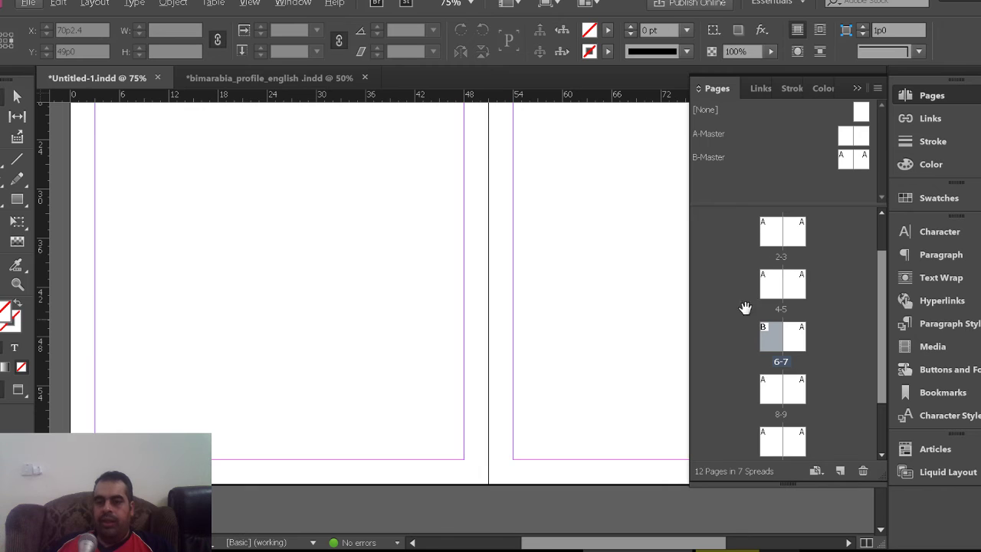
# Override the master header text frame on page 6 and move it to about X 38p6, Y 3p6.
pyautogui.scroll(5, 472, 357)
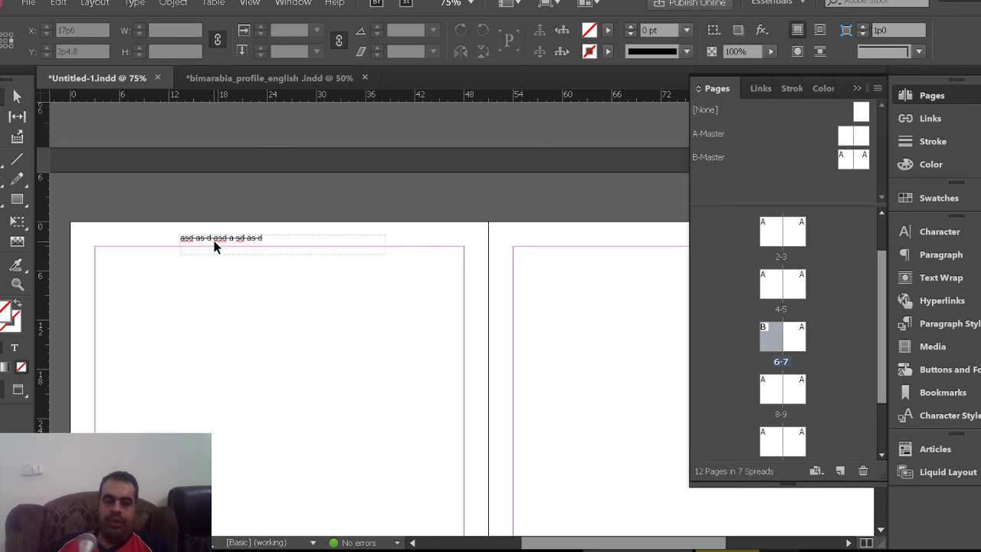
pyautogui.click(238, 240)
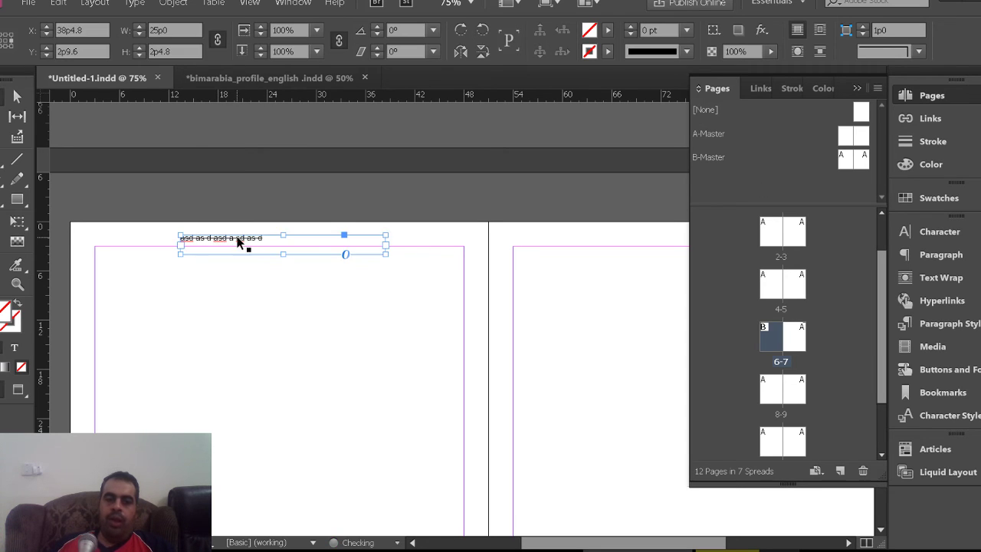
pyautogui.moveTo(221, 244); pyautogui.dragTo(236, 329)
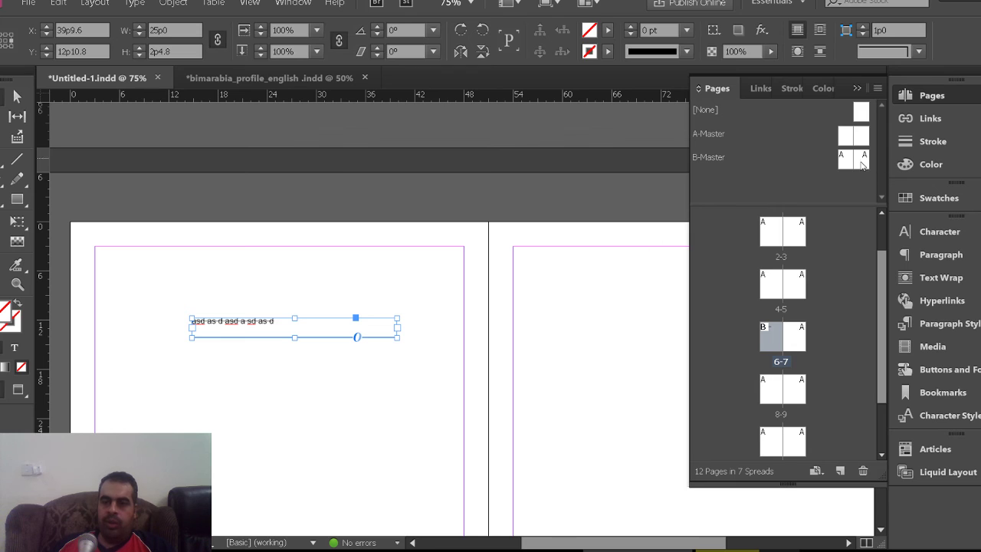
pyautogui.moveTo(271, 327); pyautogui.dragTo(255, 254)
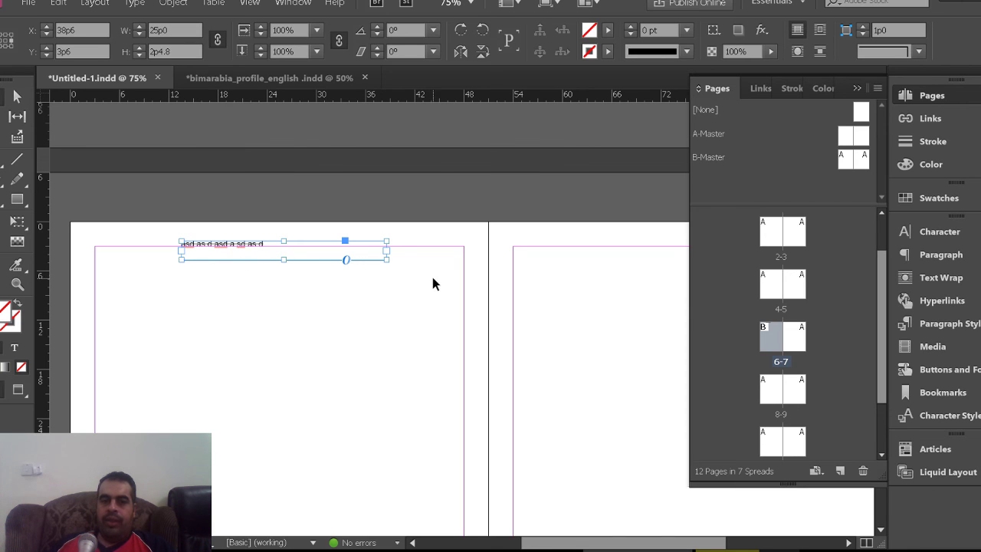
# Open B-Master's left page and look through the available object and layout commands.
pyautogui.doubleClick(856, 165)
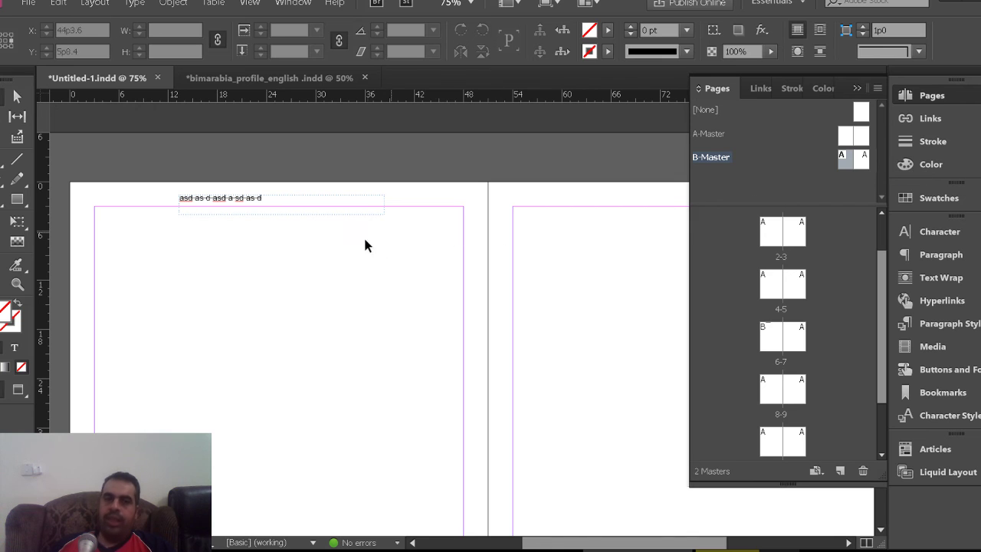
pyautogui.click(173, 4)
pyautogui.moveTo(200, 5)
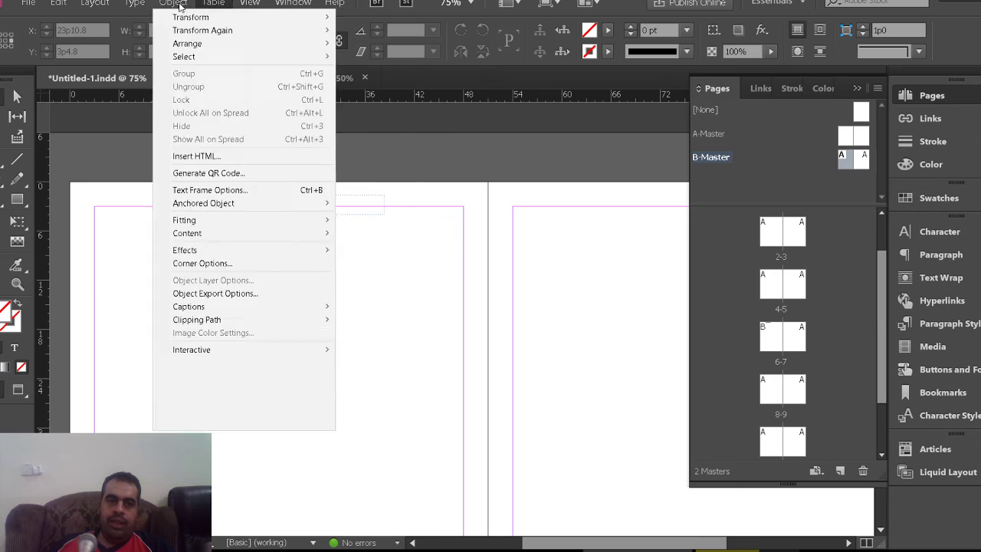
pyautogui.moveTo(109, 3)
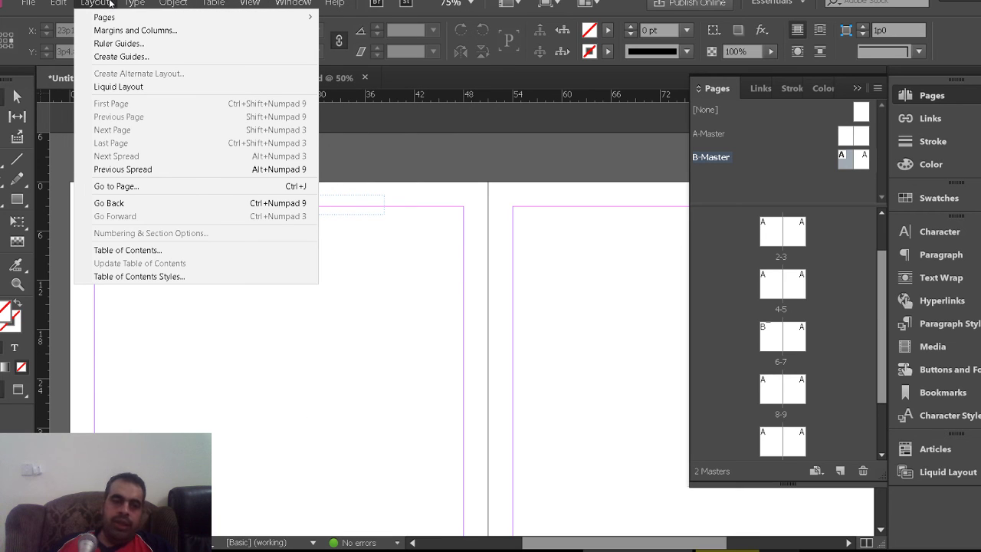